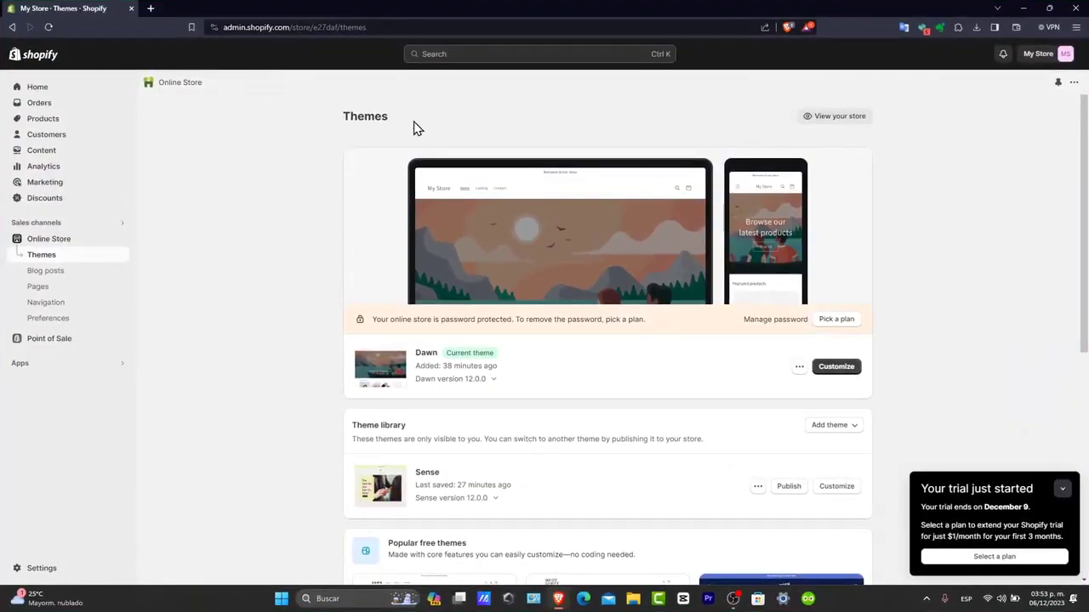
# Go to the Products list showing the store's ten hair-accessory products
pyautogui.scroll(-2, 510, 139)
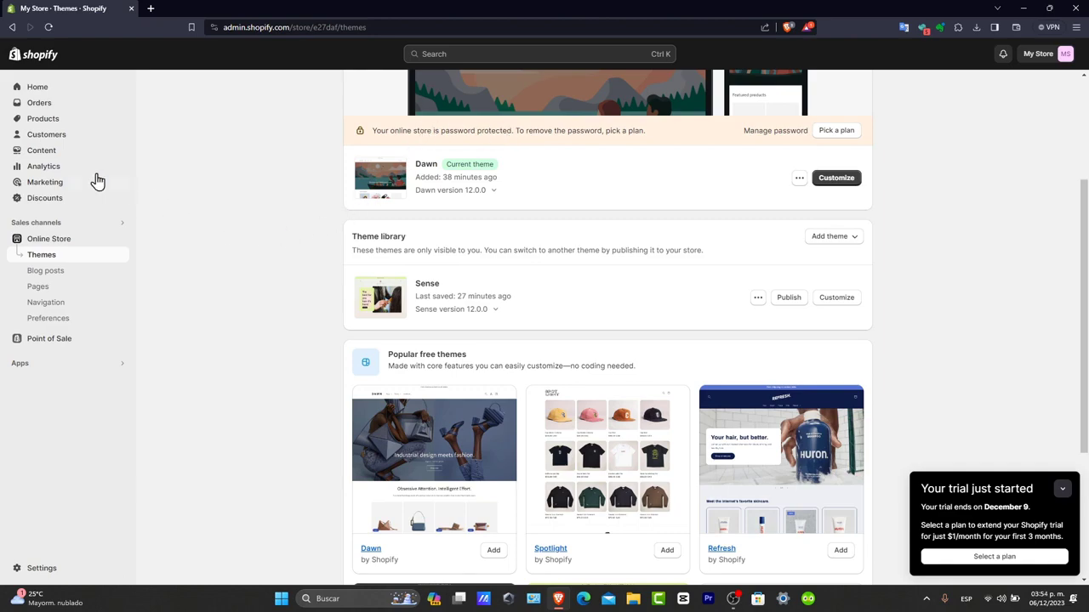
pyautogui.click(50, 119)
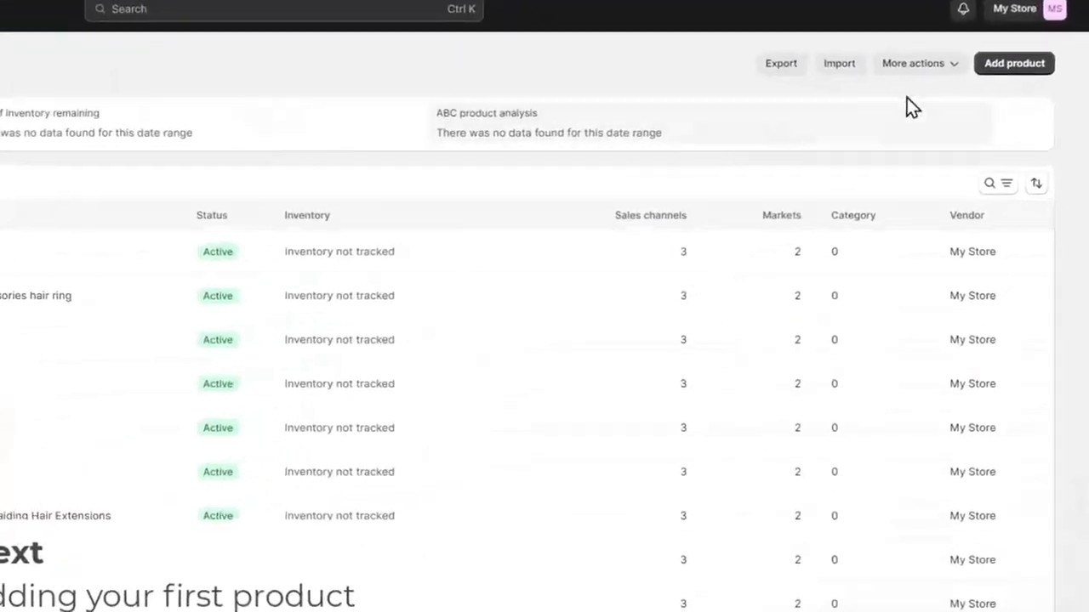
# Create a new product and paste 'Short Sleeve T-Shirt' as its title
pyautogui.click(1003, 64)
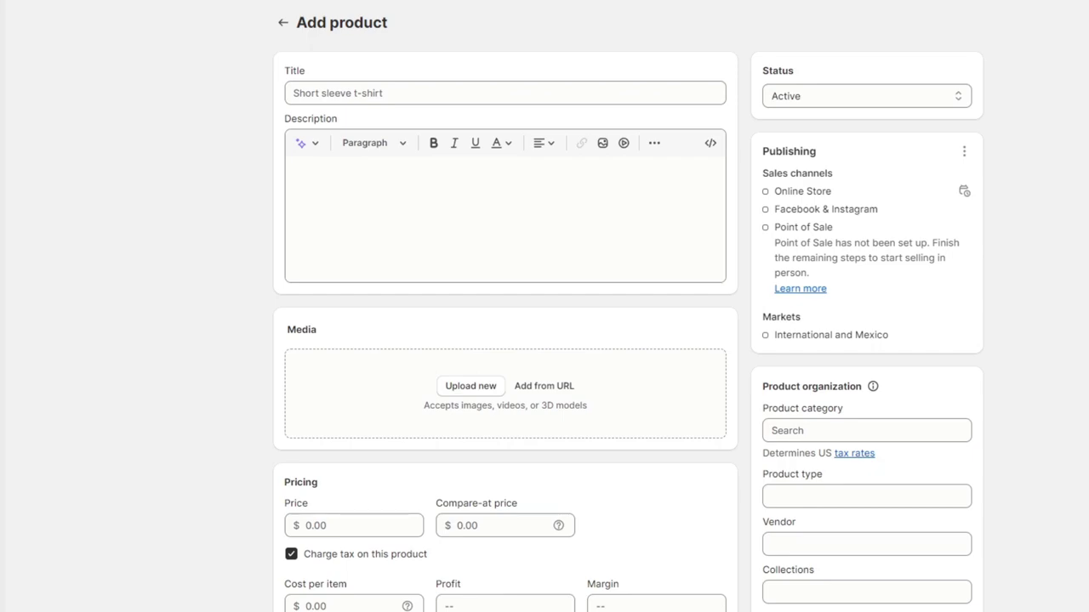
pyautogui.click(506, 95)
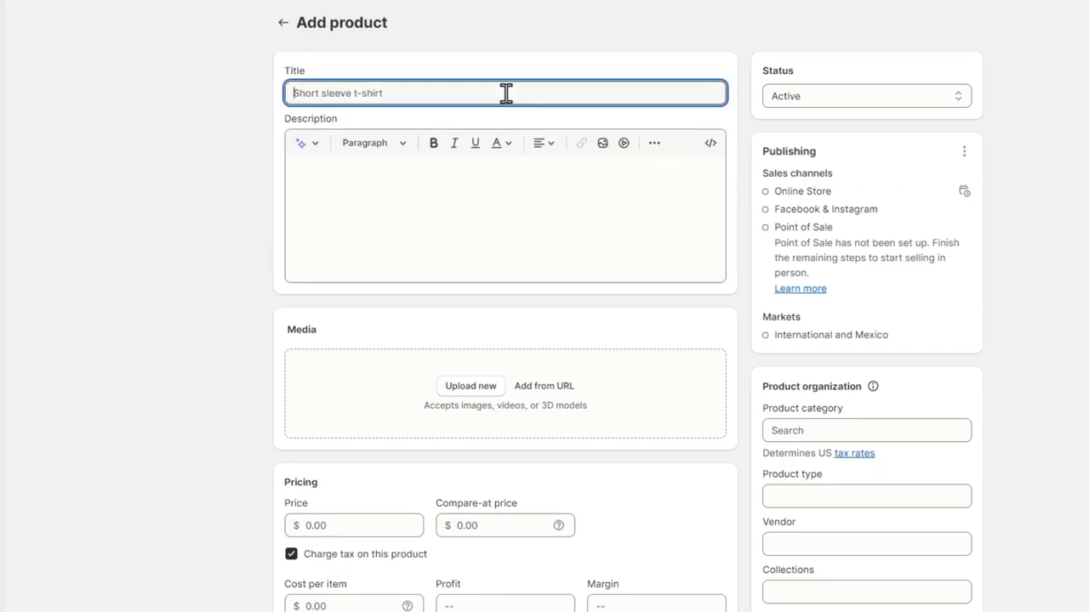
pyautogui.write('Short Sleeve T-Shirt')
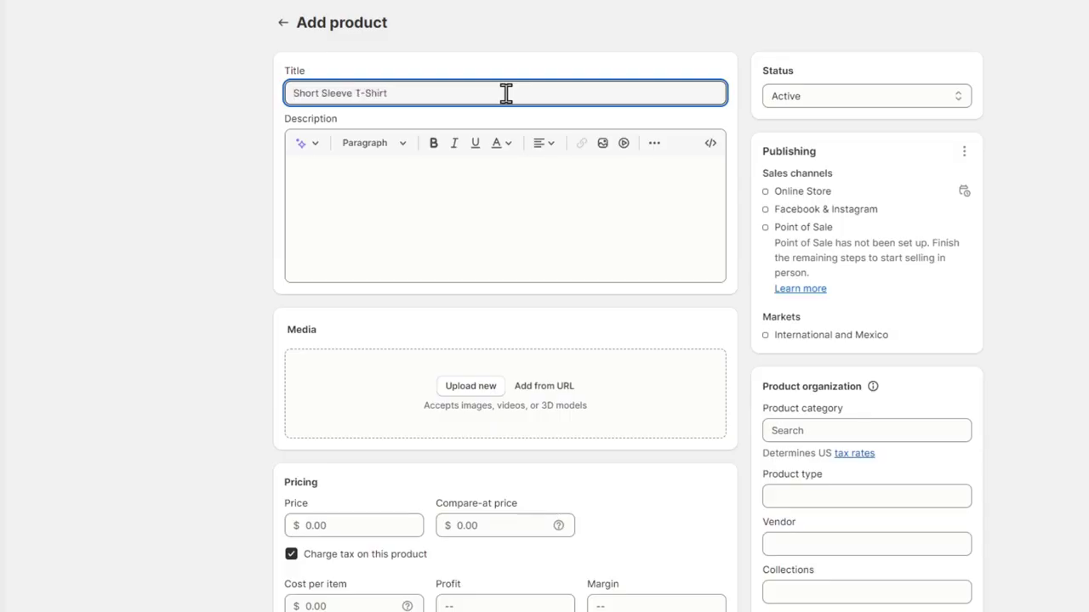
# Write the description 'This is just a great t shirt made with 100% cotton' and select it
pyautogui.click(408, 229)
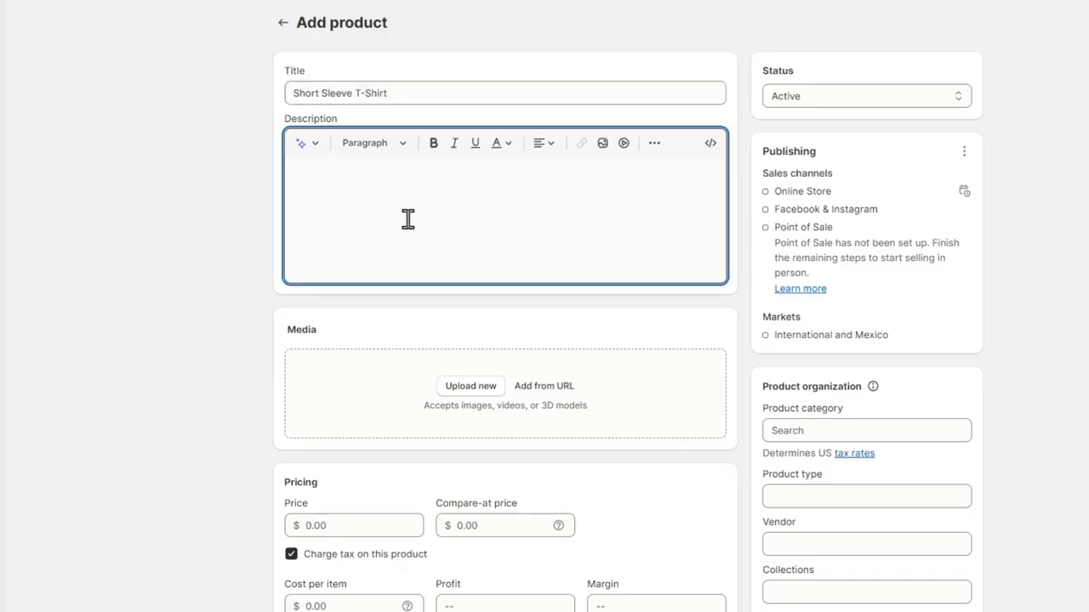
pyautogui.write('This is just a great t shirt made with 100% ')
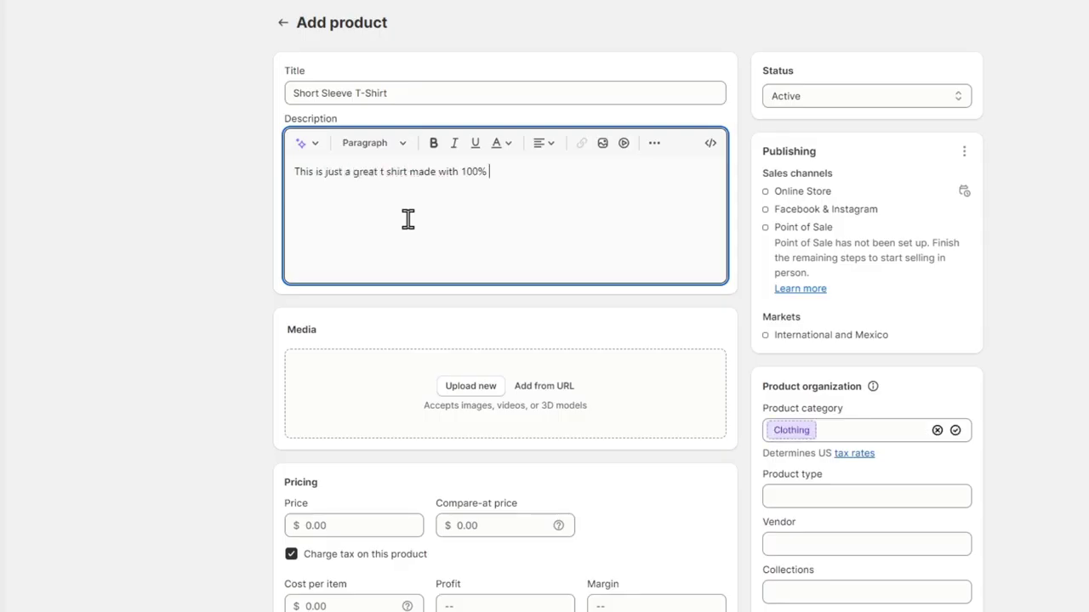
pyautogui.write('cotton')
pyautogui.tripleClick(450, 177)
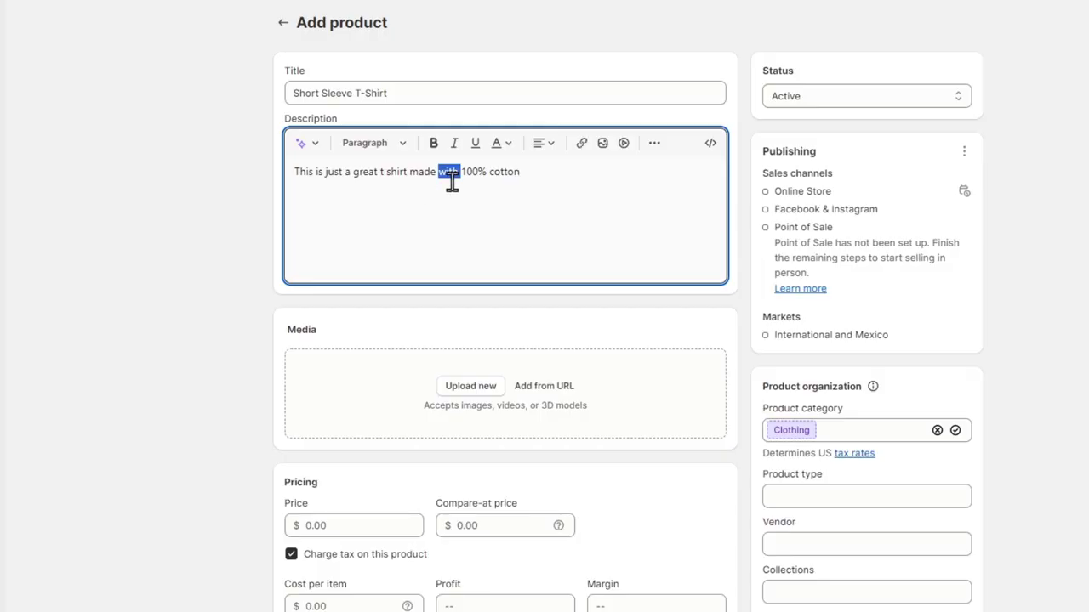
# Rephrase the selected description with AI in Expert tone and keep the result
pyautogui.click(307, 146)
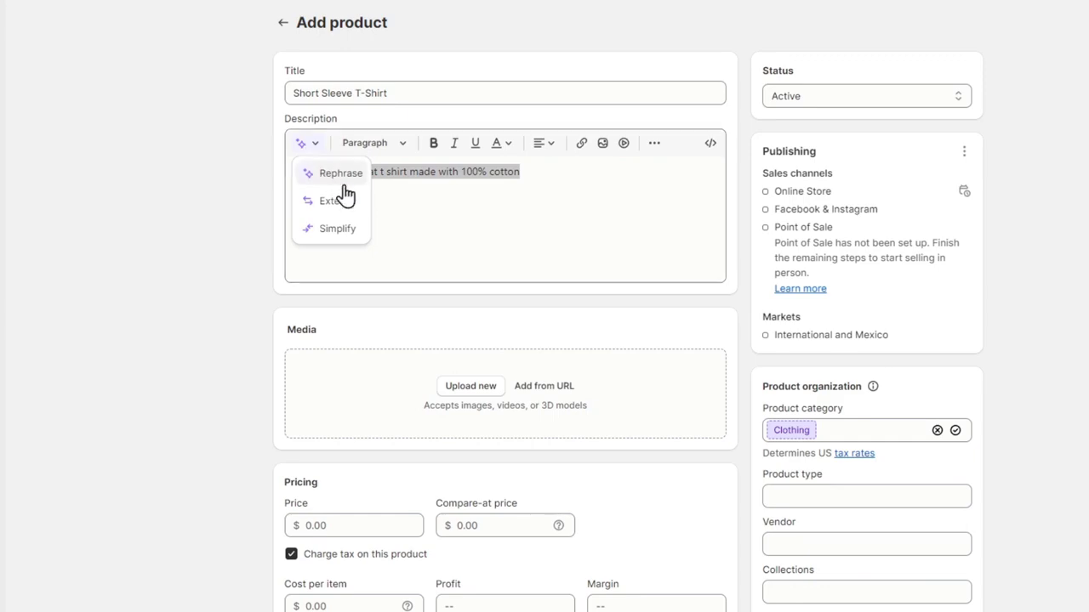
pyautogui.click(344, 174)
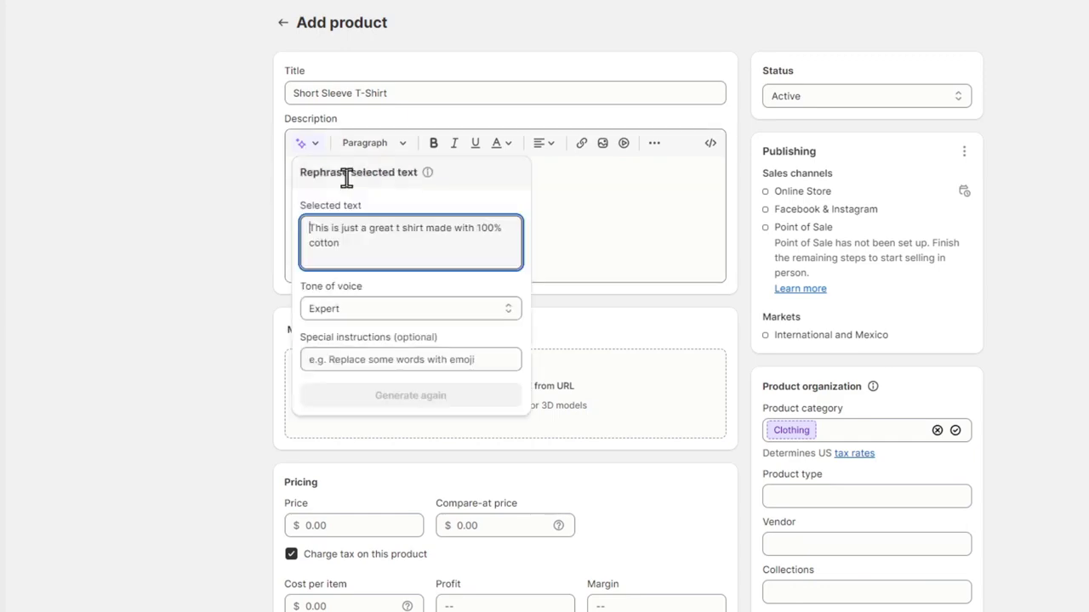
pyautogui.click(393, 312)
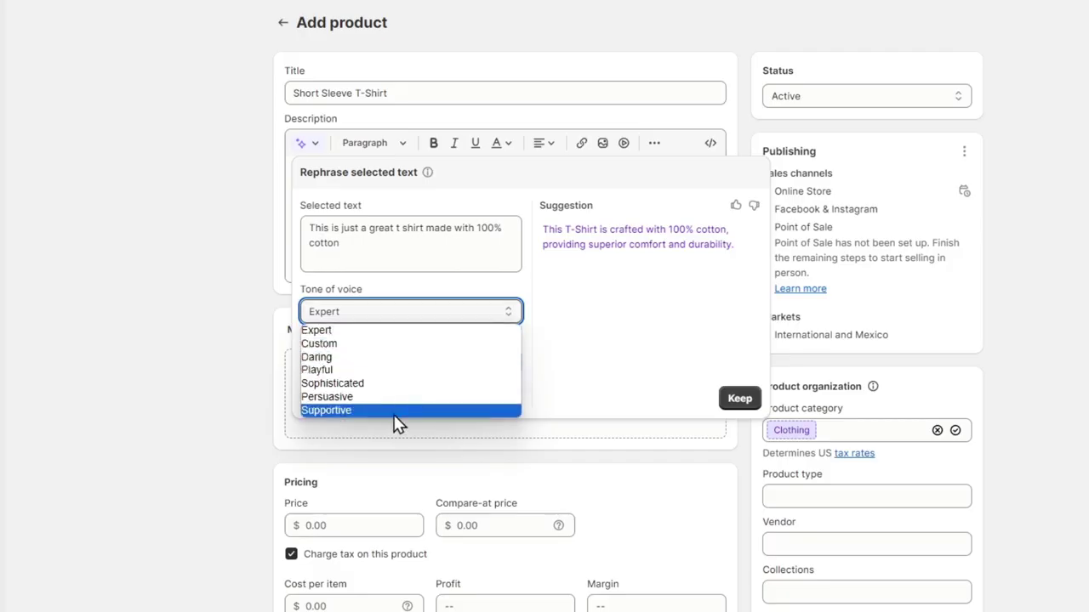
pyautogui.click(383, 330)
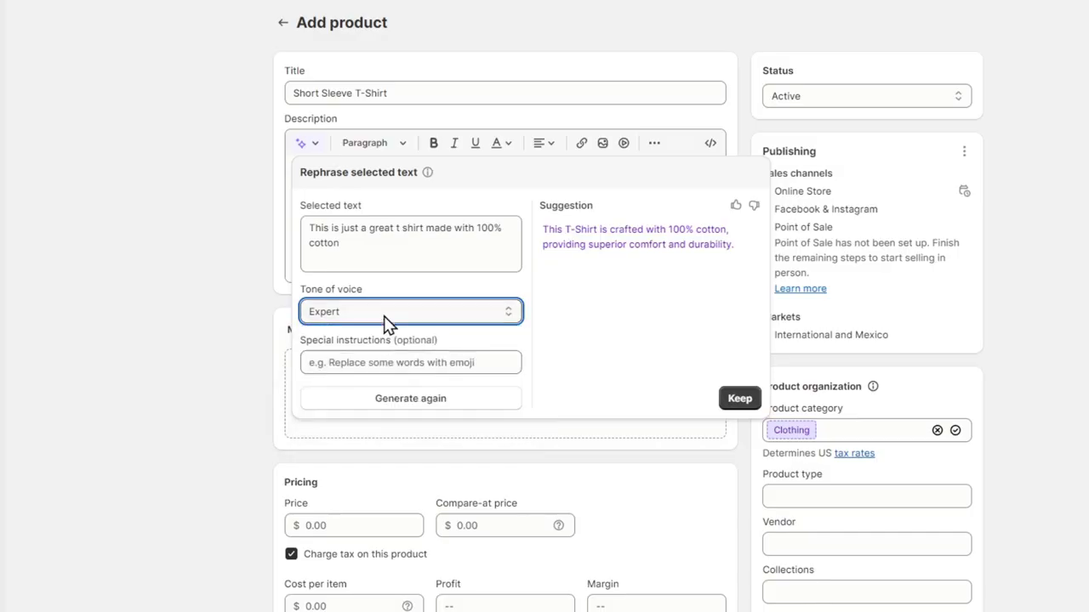
pyautogui.click(508, 397)
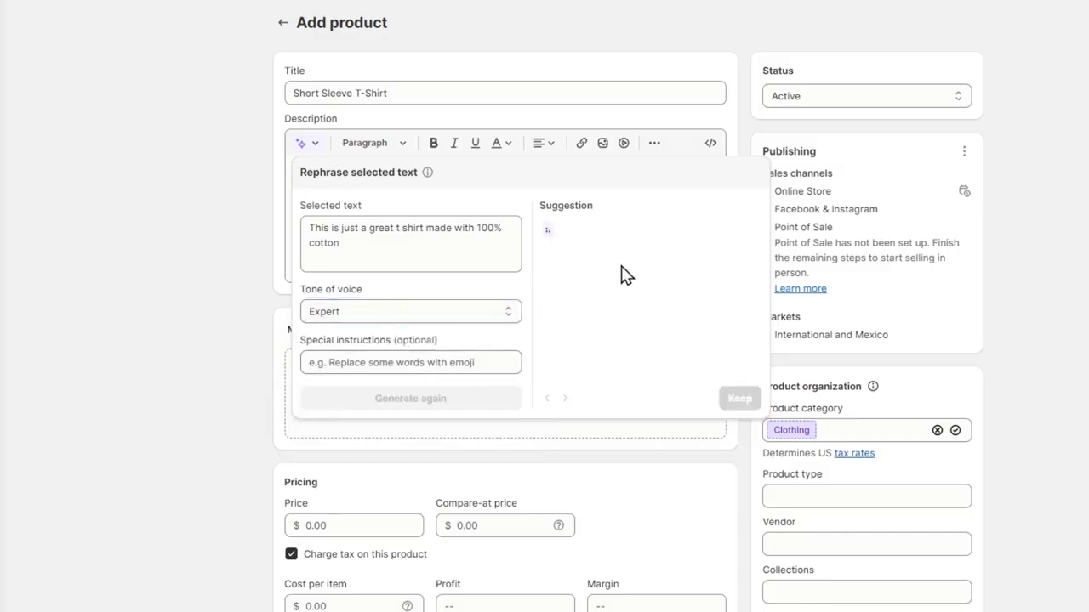
pyautogui.click(740, 397)
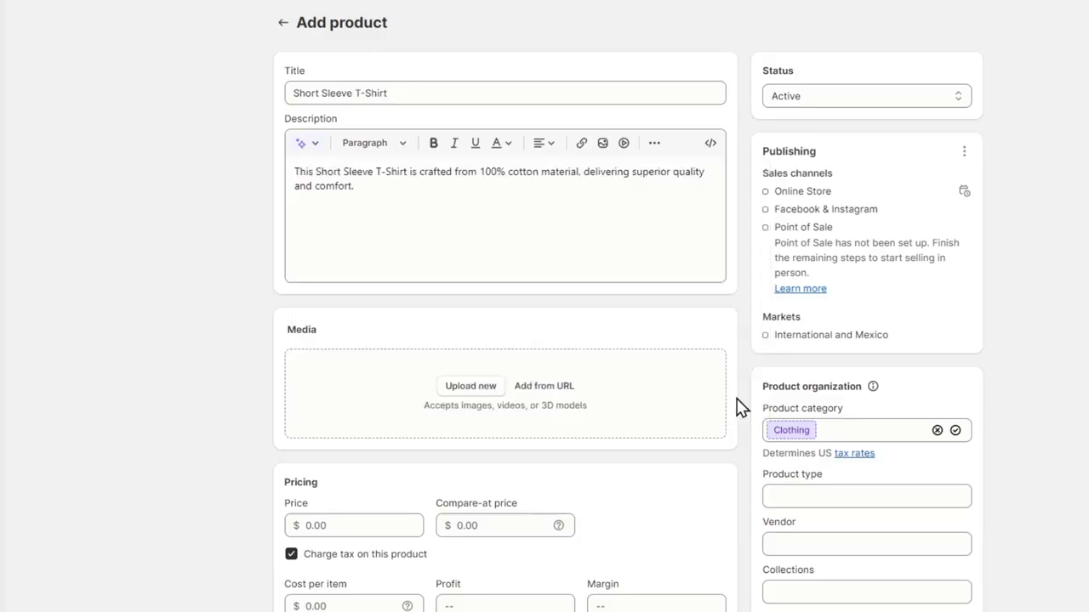
# Select the rephrased text, try the AI description generator, then close it without changes
pyautogui.moveTo(354, 186); pyautogui.dragTo(286, 170)
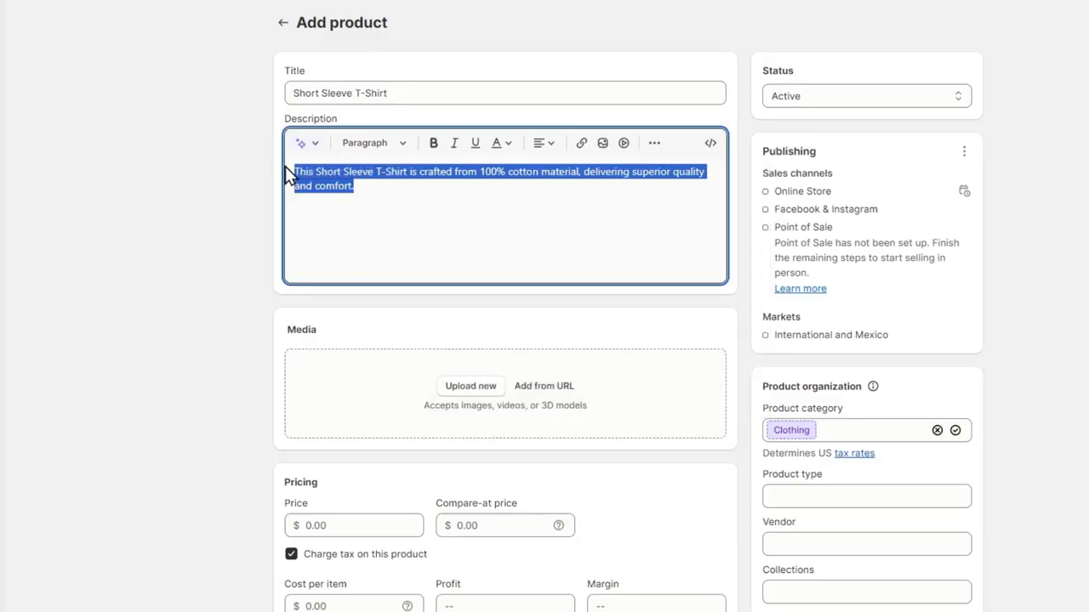
pyautogui.click(309, 143)
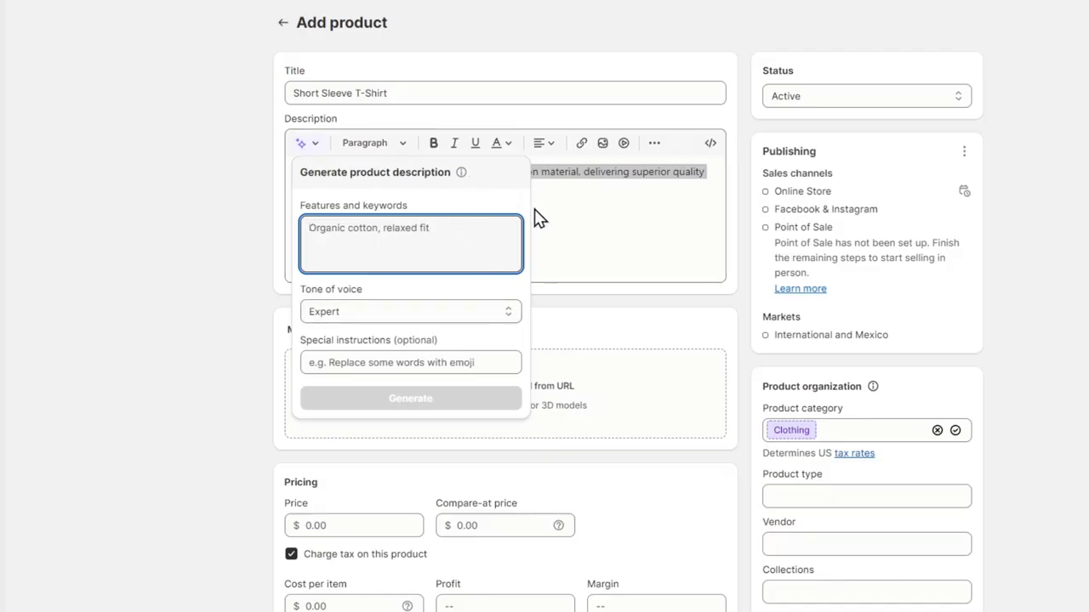
pyautogui.press('Escape')
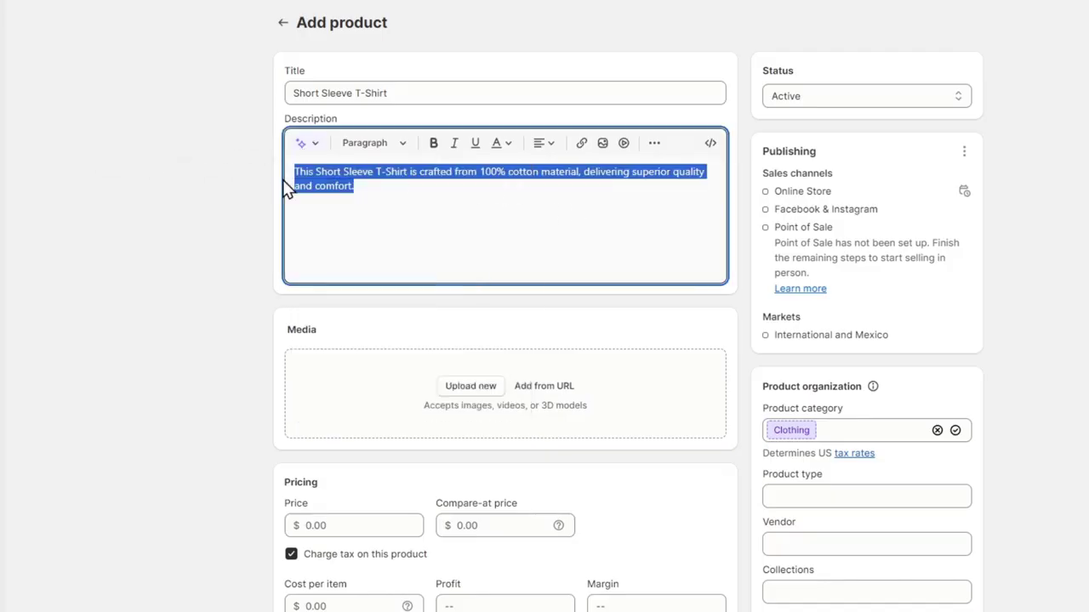
pyautogui.hotkey('ctrl', 'x')
pyautogui.hotkey('ctrl', 'v')
pyautogui.click(315, 145)
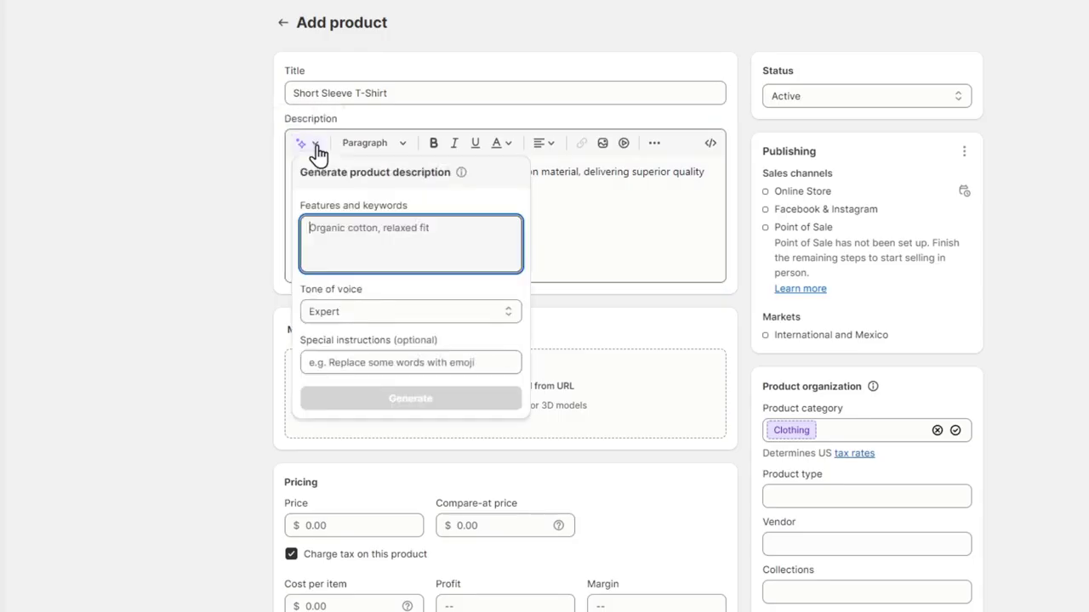
pyautogui.press('Escape')
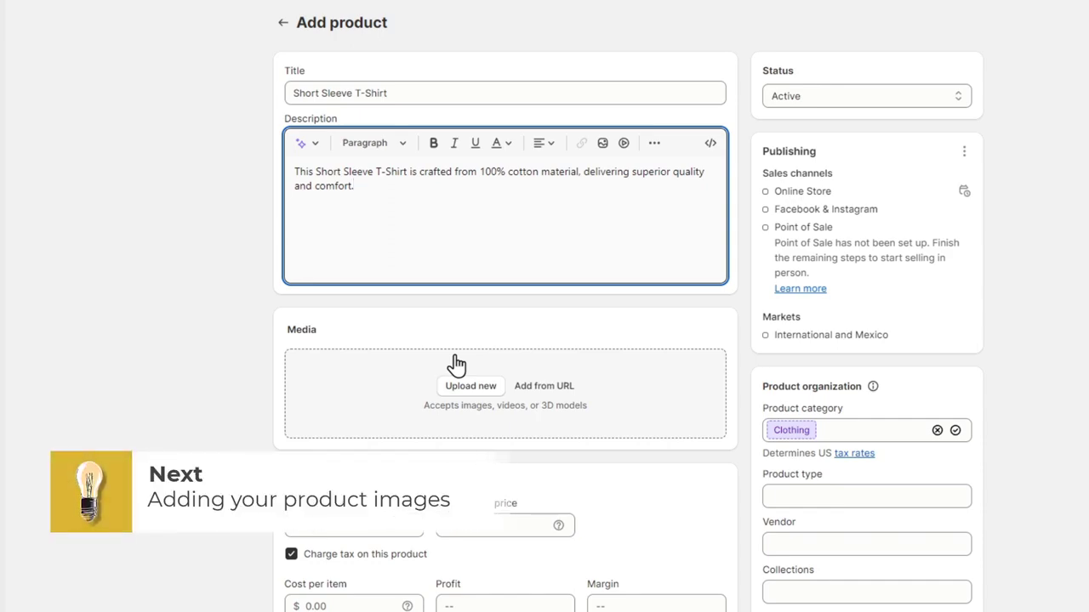
# Review the Cat wide hair band tie hair tiara description, selecting the image inside it
pyautogui.scroll(-3, 454, 364)
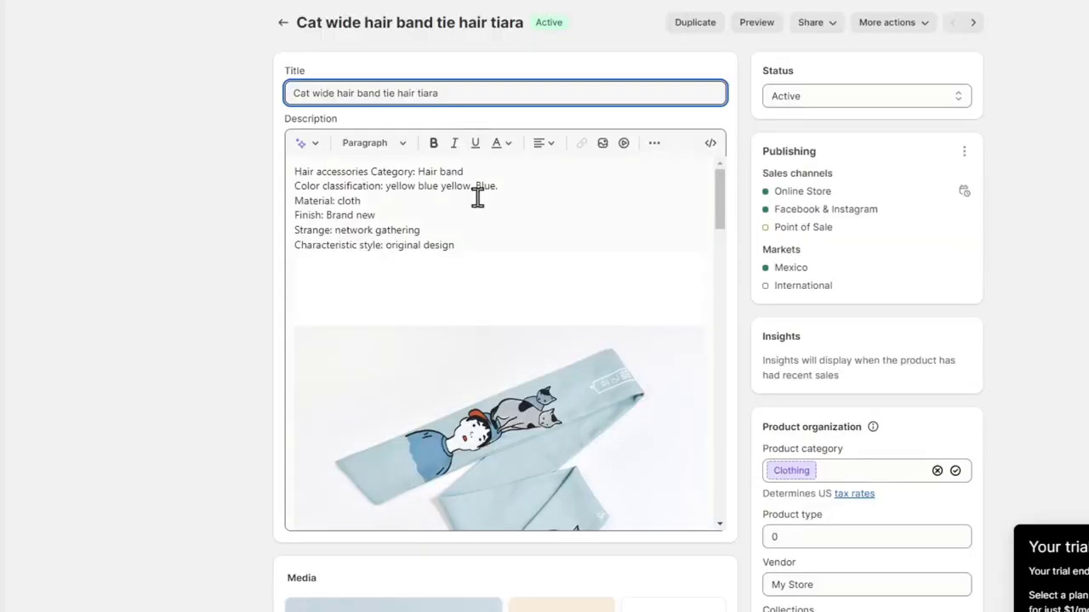
pyautogui.scroll(-5, 503, 248)
pyautogui.scroll(8, 502, 248)
pyautogui.click(500, 248)
pyautogui.click(454, 267)
pyautogui.click(488, 232)
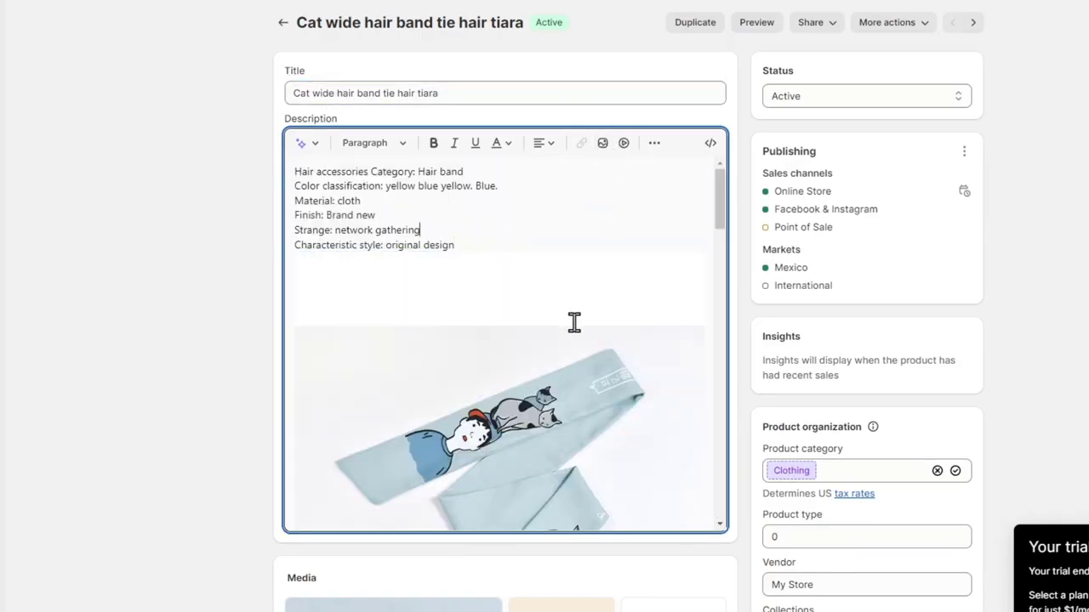
pyautogui.click(566, 352)
# Drag the yellow headband pair image to a new position in the media gallery
pyautogui.scroll(-6, 732, 490)
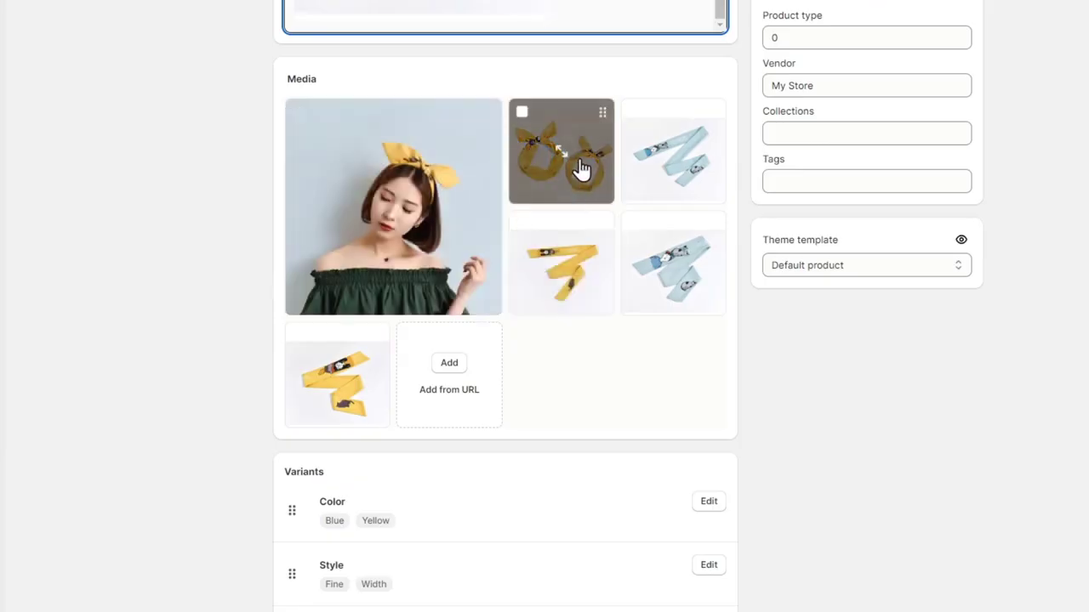
pyautogui.moveTo(581, 168); pyautogui.dragTo(413, 225)
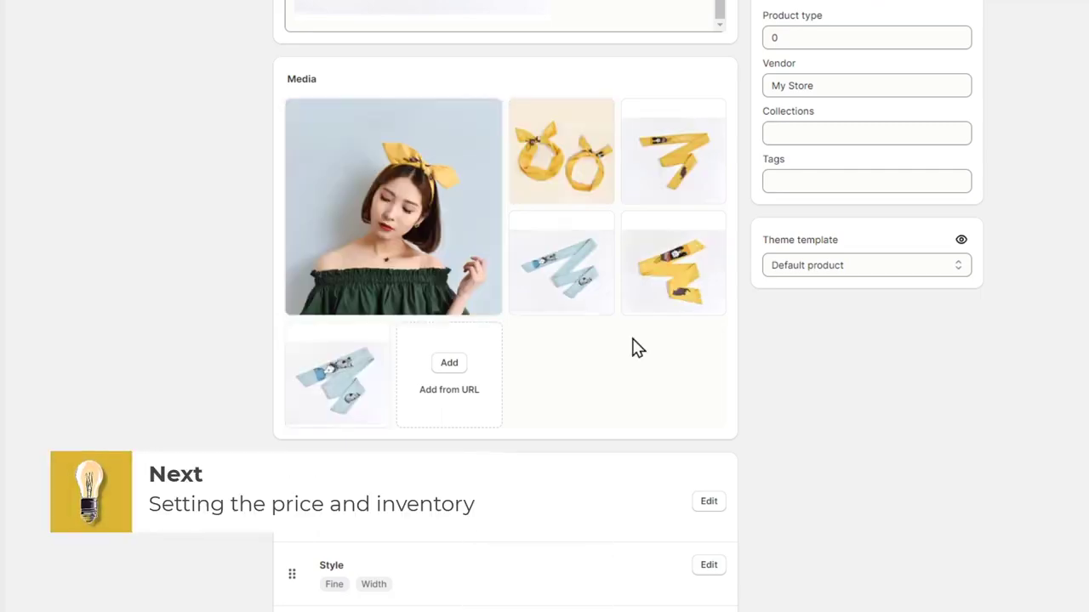
pyautogui.scroll(-3, 632, 347)
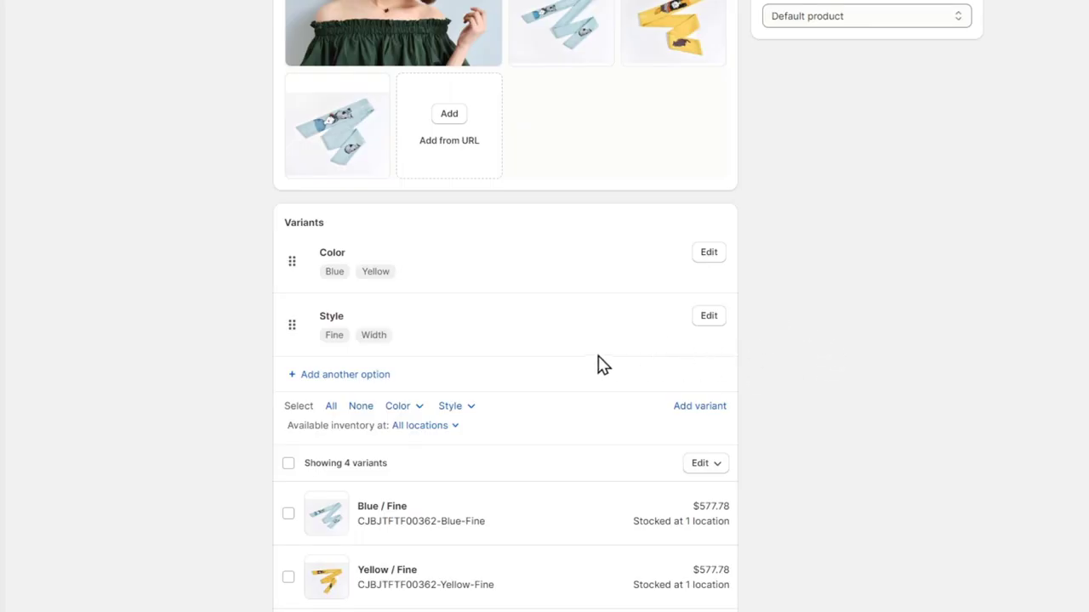
pyautogui.scroll(-3, 588, 361)
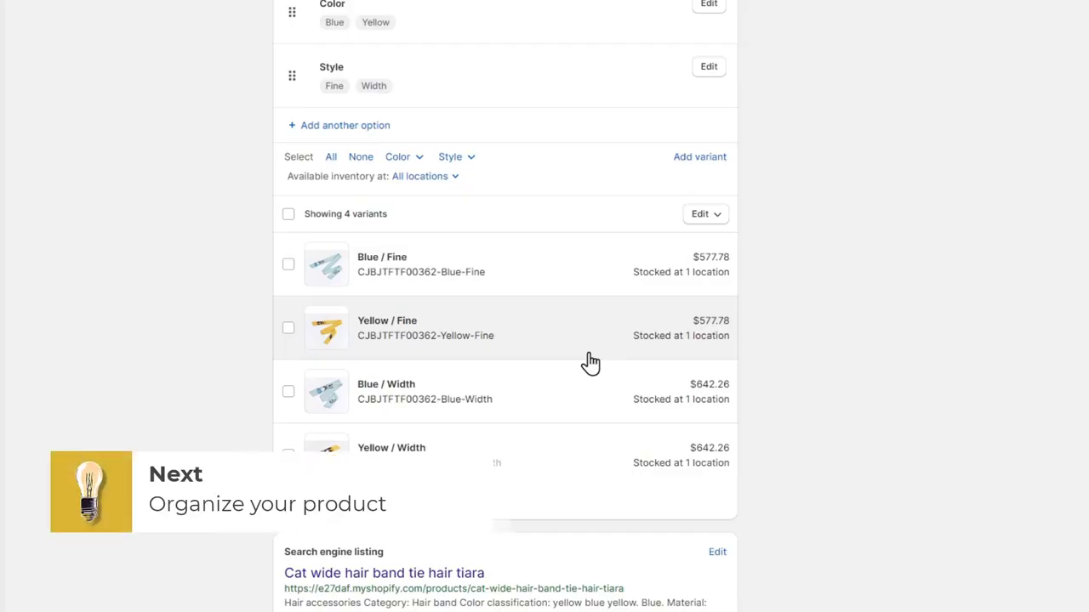
pyautogui.scroll(6, 745, 299)
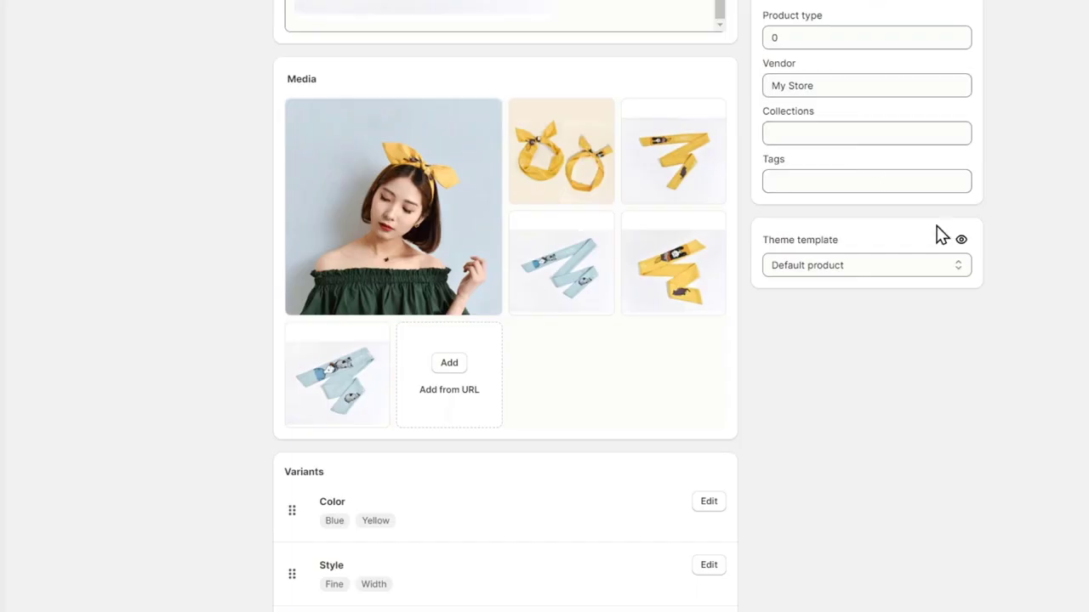
# Enter 'Tiara' in Collections, choose Create collection, and dismiss the unsaved-changes warning
pyautogui.scroll(6, 943, 233)
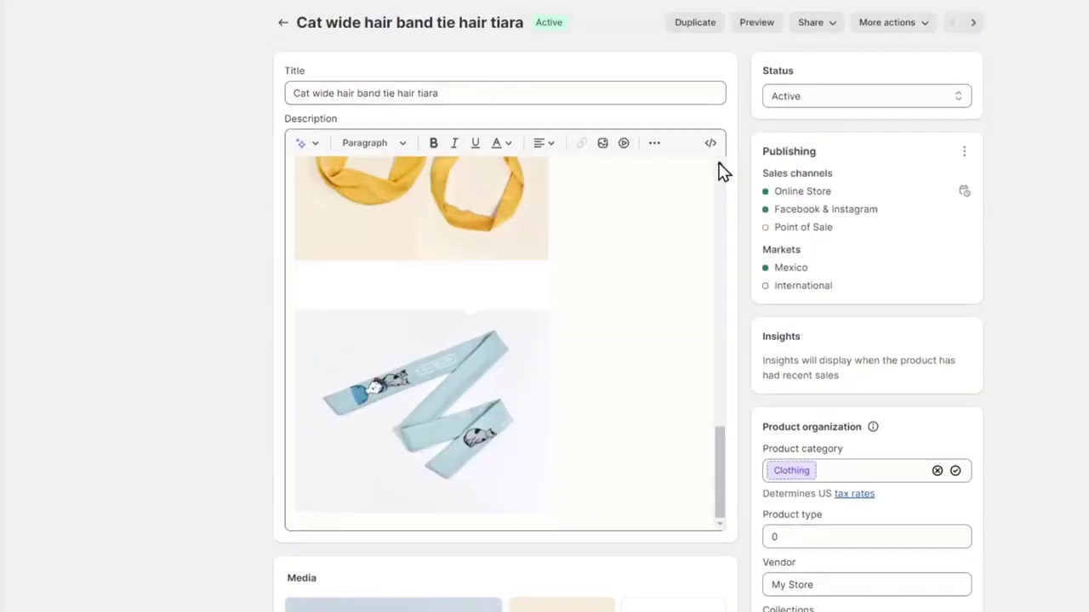
pyautogui.scroll(-3, 986, 383)
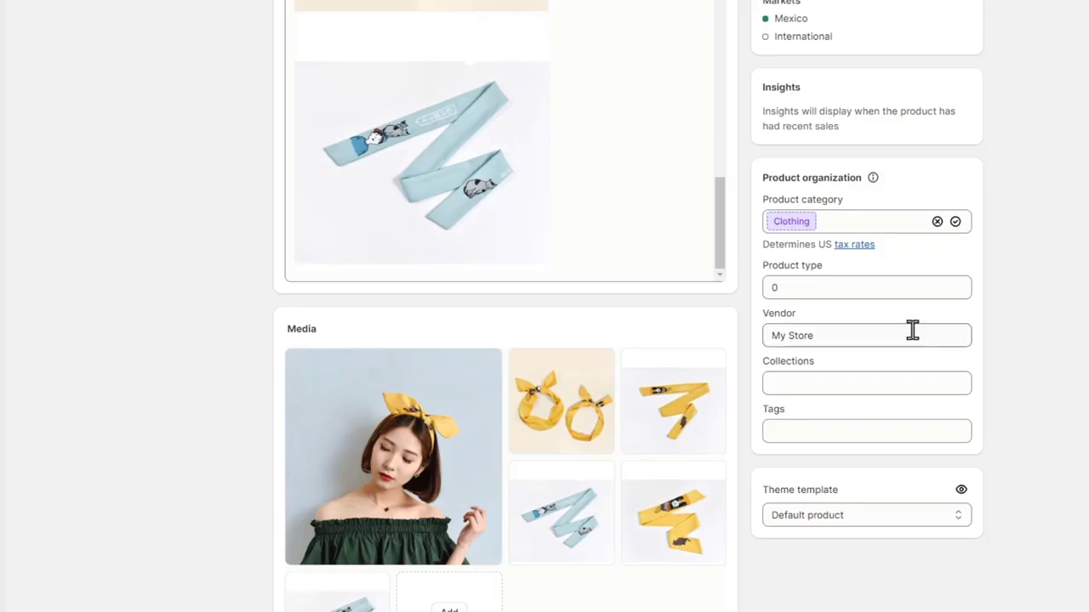
pyautogui.click(848, 385)
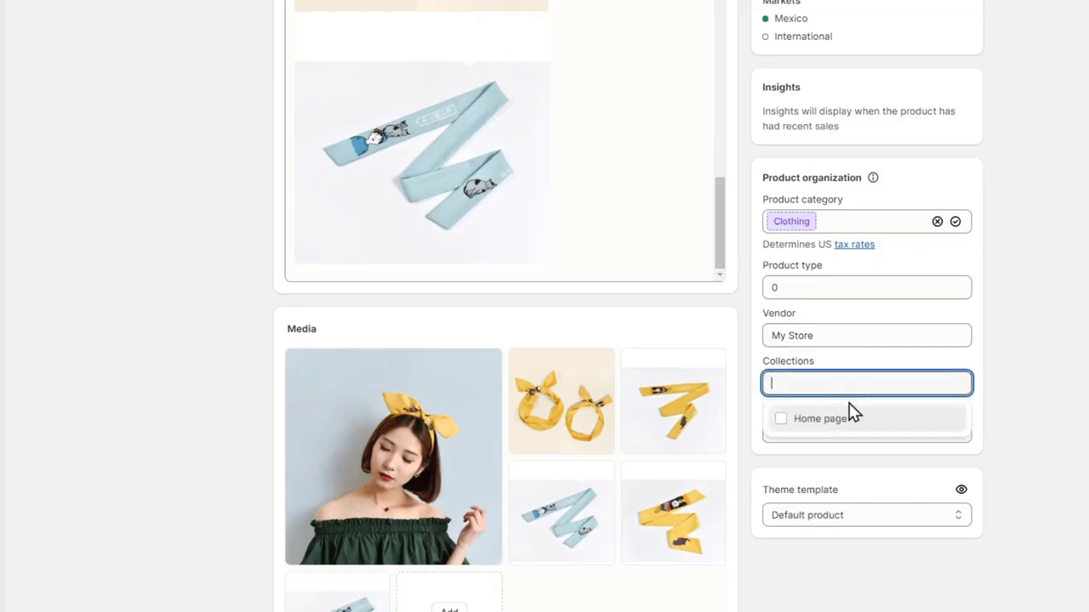
pyautogui.write('Tiara')
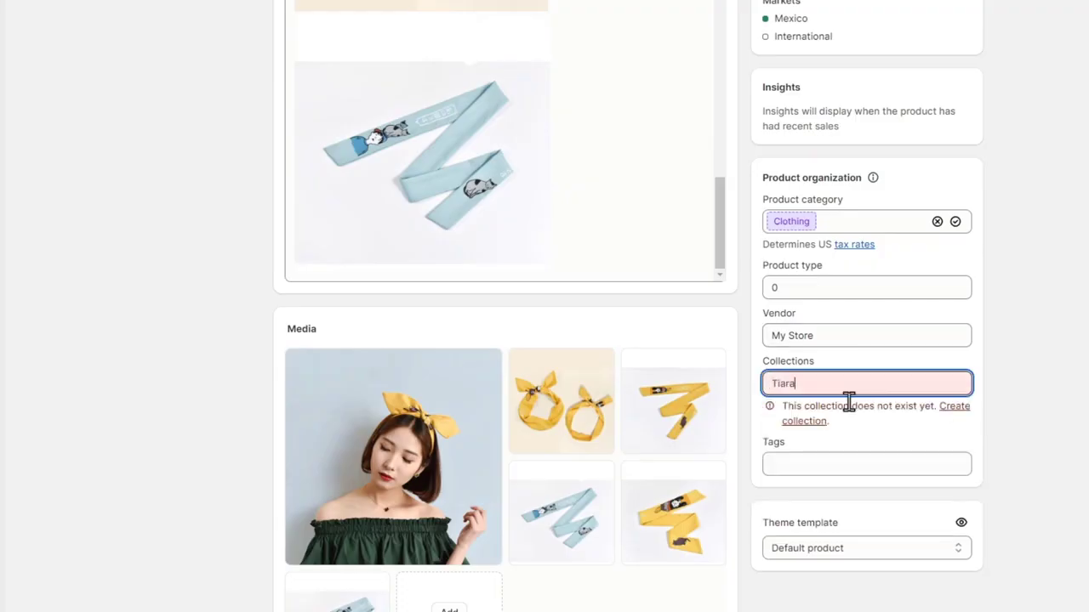
pyautogui.click(951, 413)
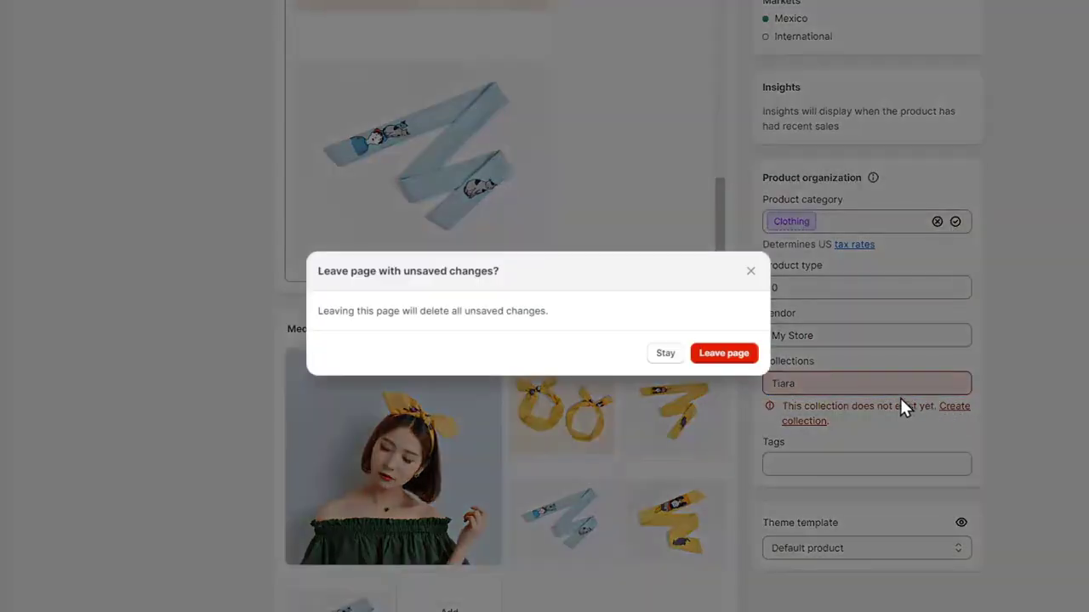
pyautogui.click(696, 361)
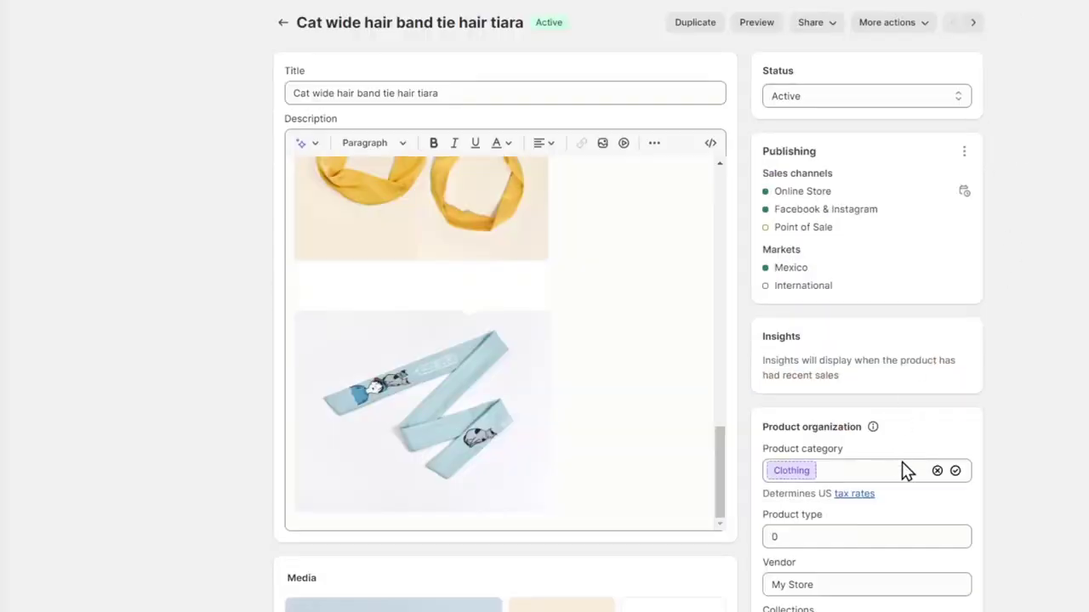
pyautogui.scroll(-3, 965, 573)
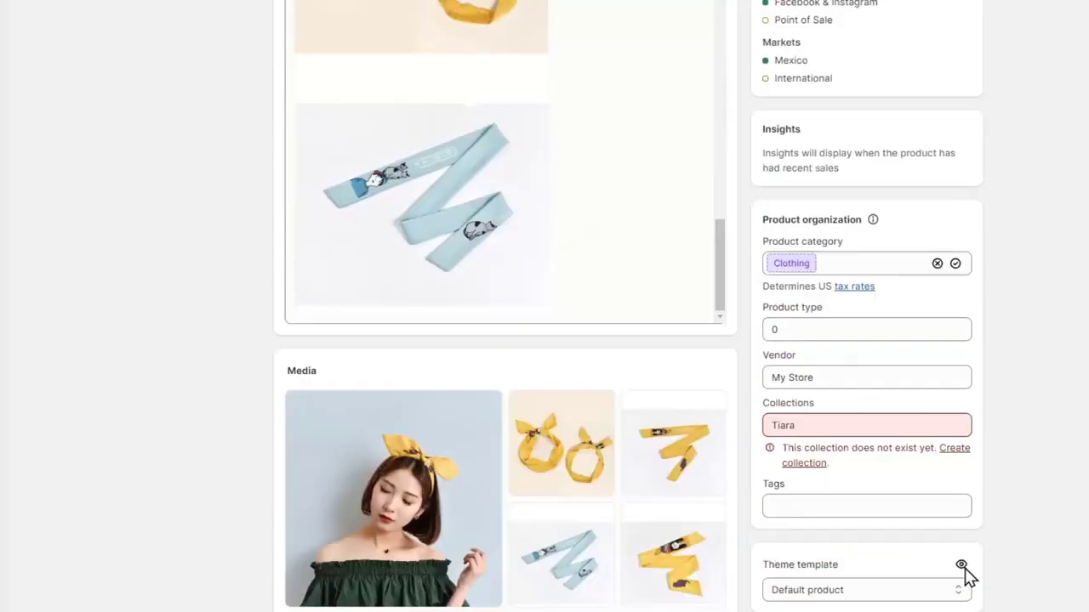
# Create the Tiara collection and set its collection type to Automated
pyautogui.click(957, 408)
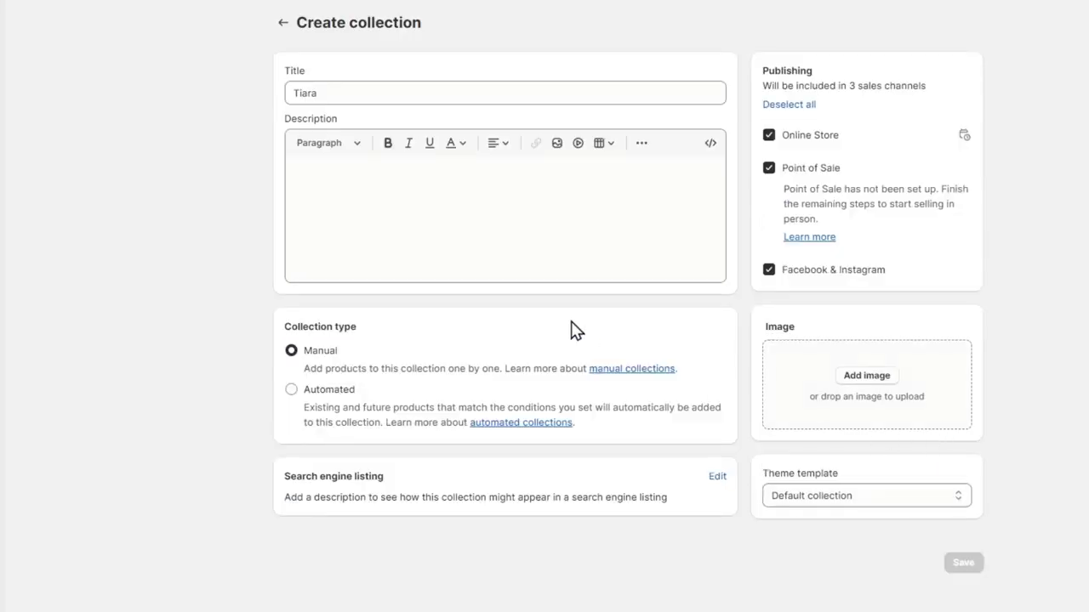
pyautogui.click(365, 96)
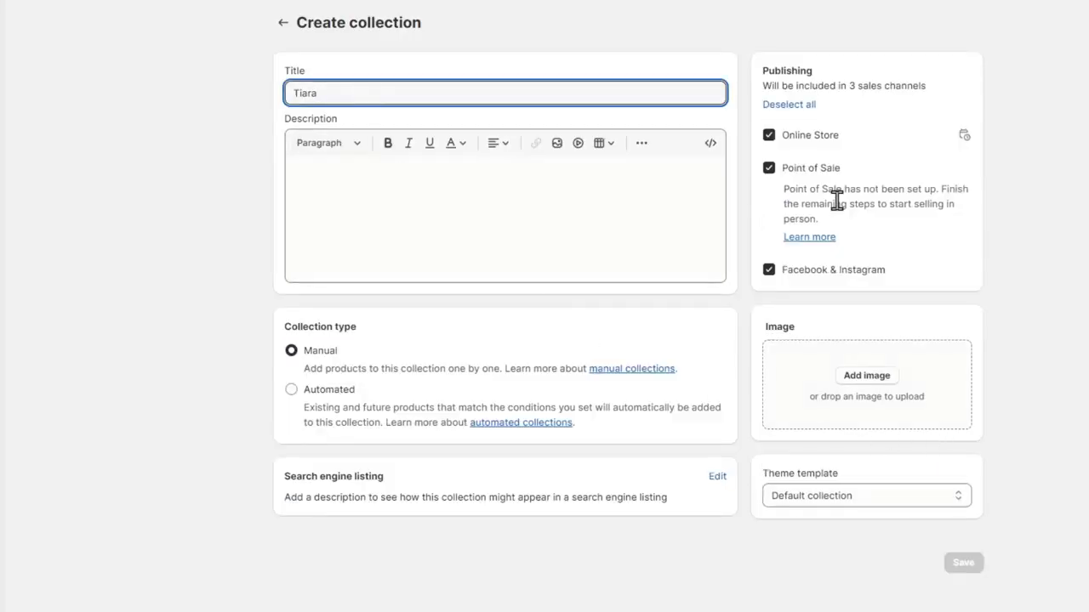
pyautogui.click(333, 399)
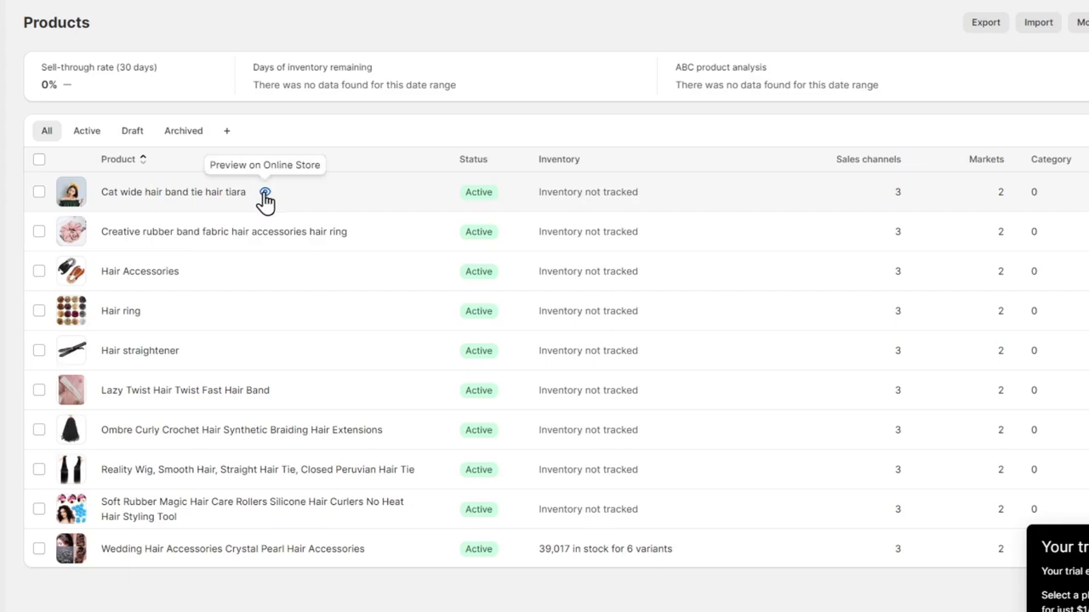
# Preview the hair tiara product on the online store, reviewing its title, price and images
pyautogui.click(266, 194)
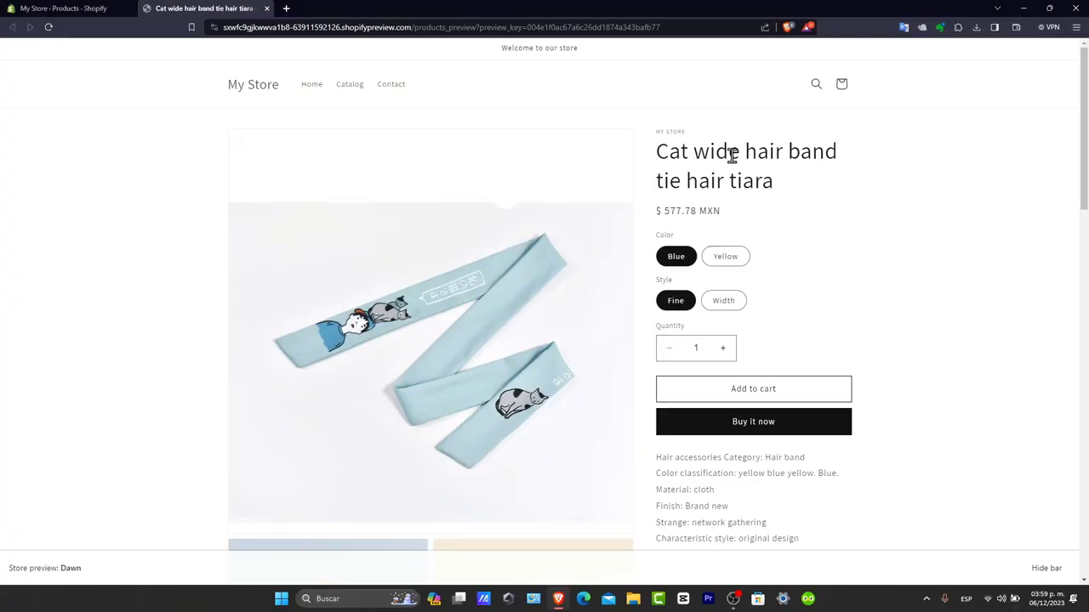
pyautogui.moveTo(728, 152); pyautogui.dragTo(832, 146)
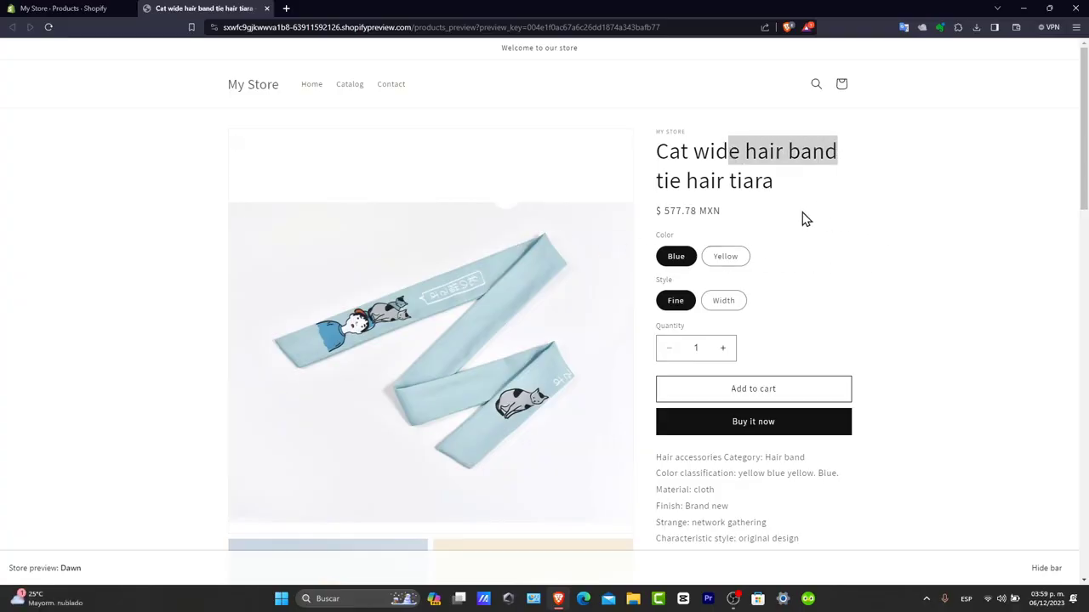
pyautogui.moveTo(747, 214); pyautogui.dragTo(662, 211)
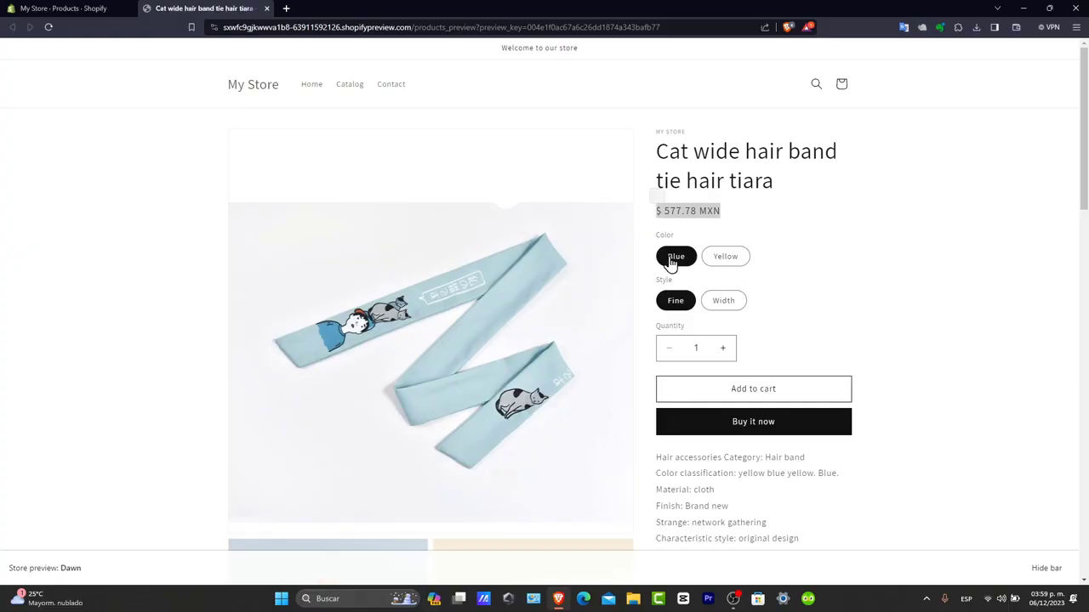
pyautogui.scroll(-2, 692, 361)
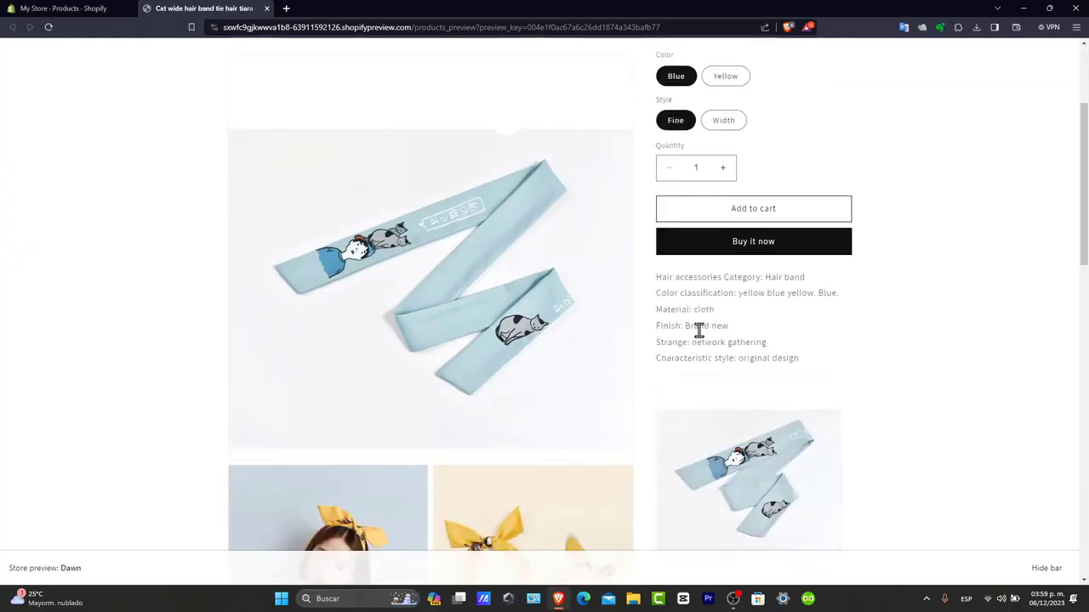
pyautogui.scroll(-10, 714, 317)
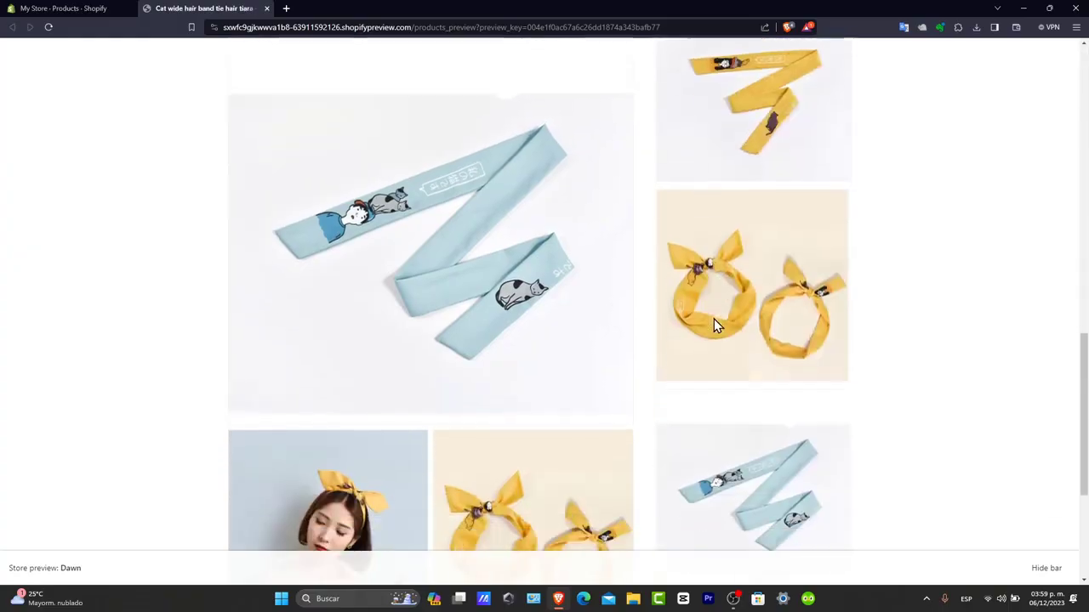
pyautogui.scroll(12, 716, 327)
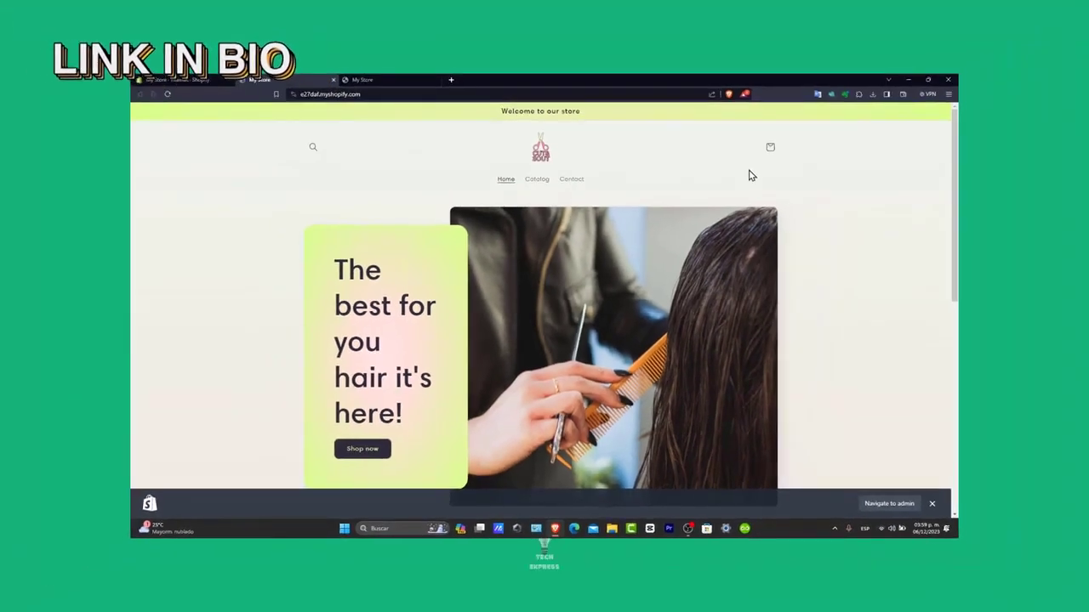
# Open the Cat wide hair band tie hair tiara from Featured products and review its $577.78 MXN page
pyautogui.scroll(-2, 803, 320)
pyautogui.scroll(-2, 802, 323)
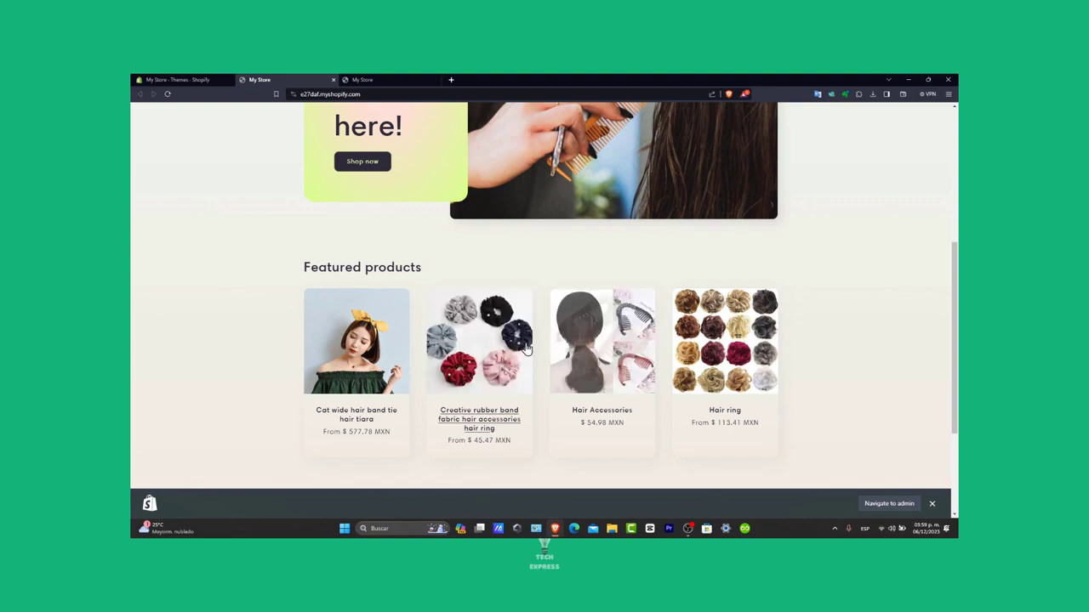
pyautogui.click(390, 324)
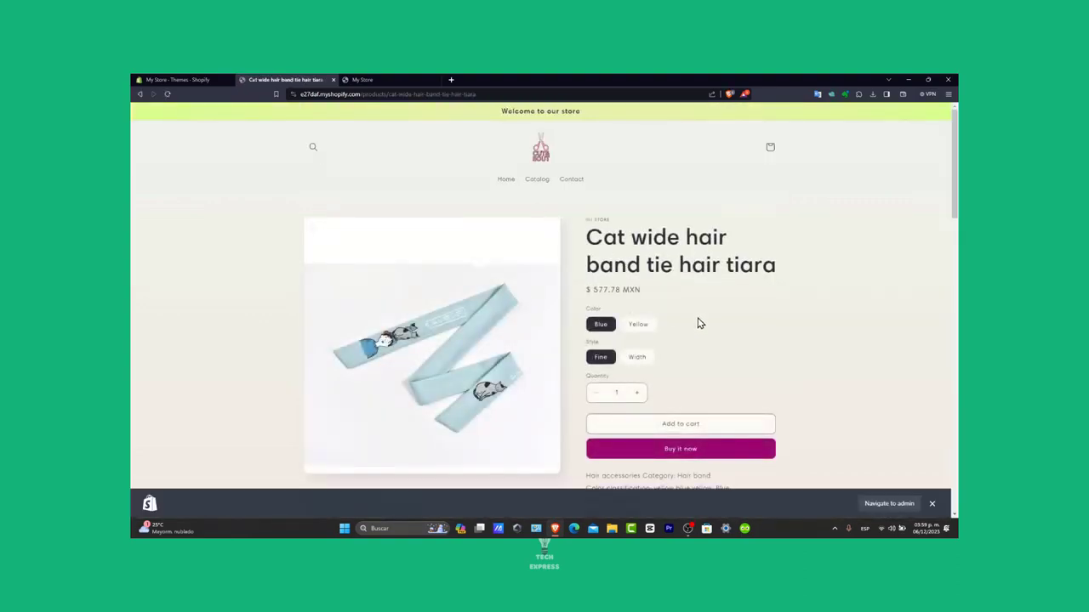
pyautogui.scroll(-5, 699, 336)
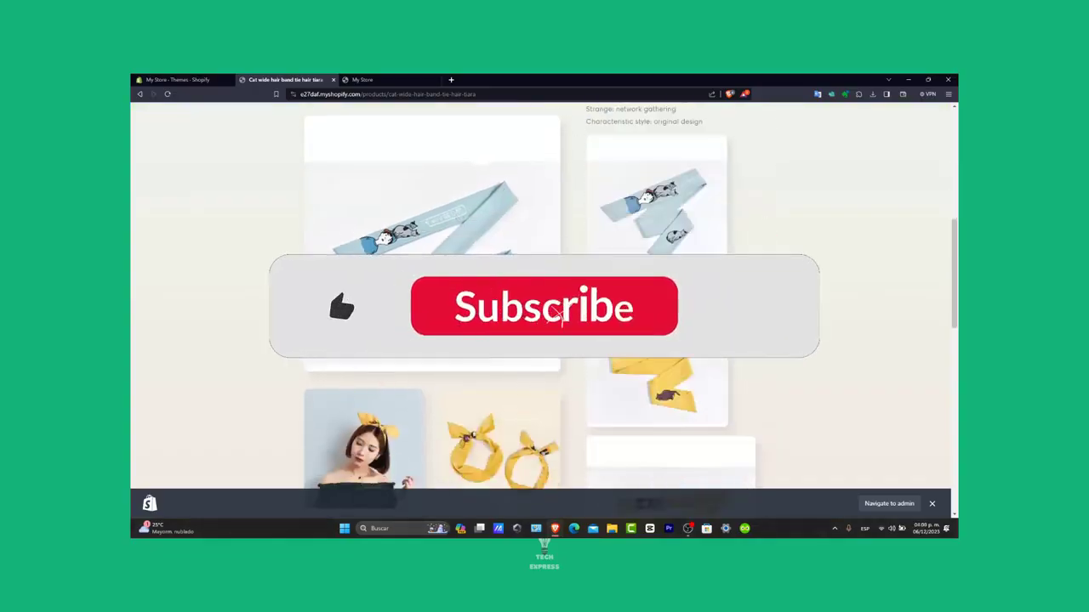
pyautogui.scroll(-8, 699, 336)
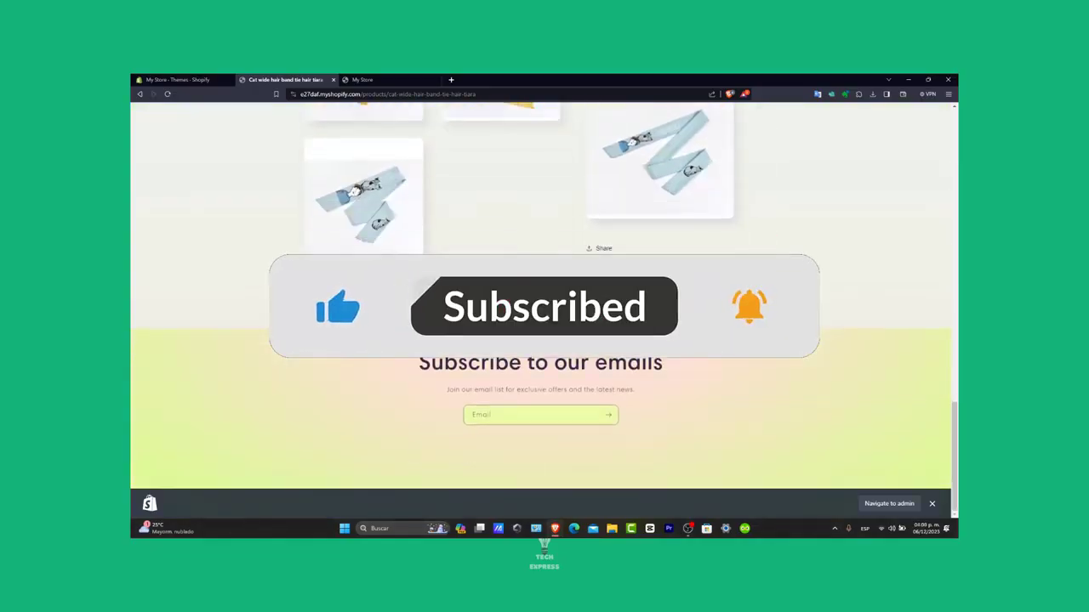
pyautogui.scroll(15, 699, 336)
pyautogui.scroll(3, 700, 339)
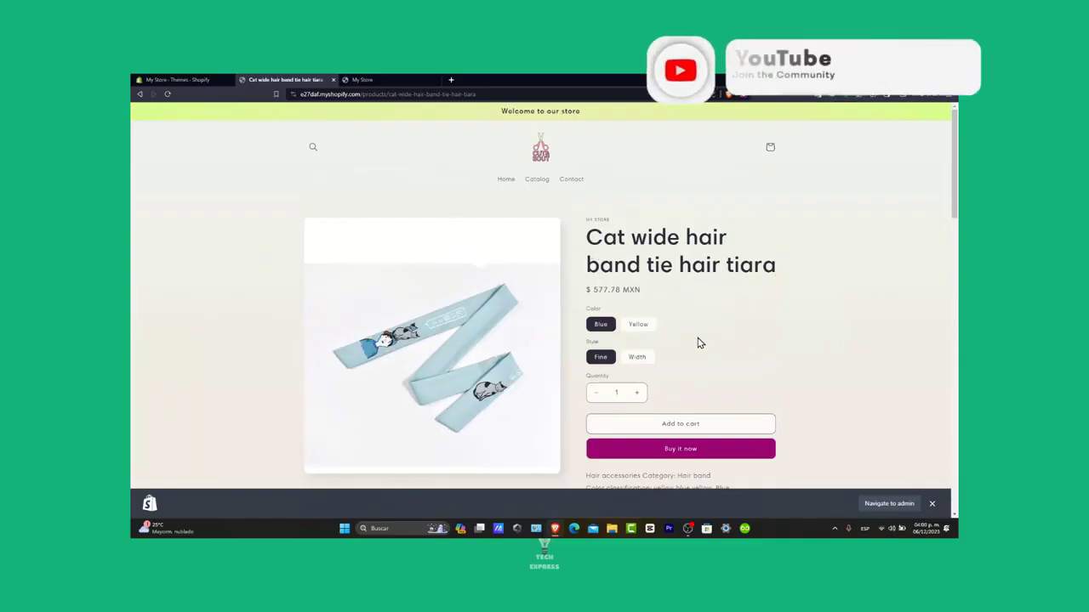